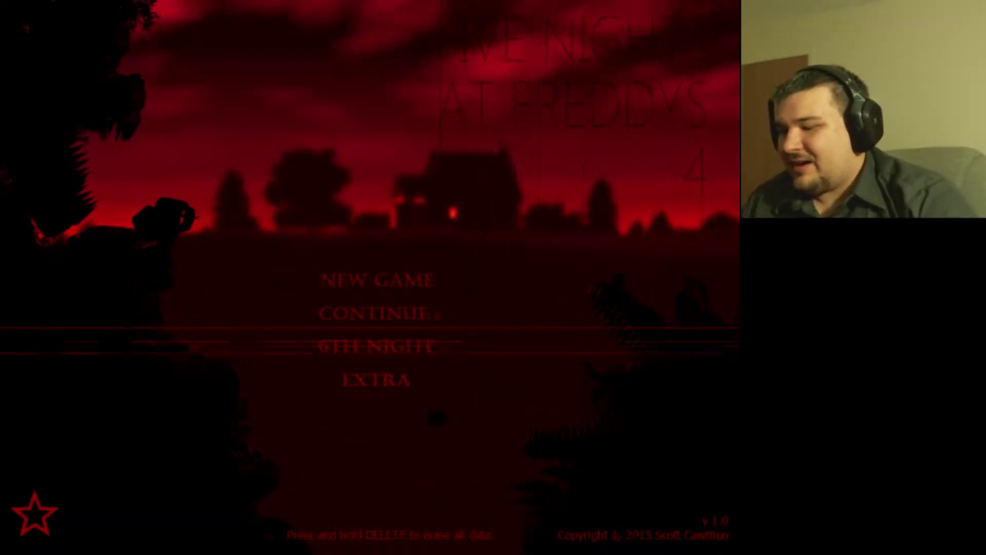
Start Night 6, hold the closet shut against Nightmare Foxy, then check the bed and door.
key("Return")
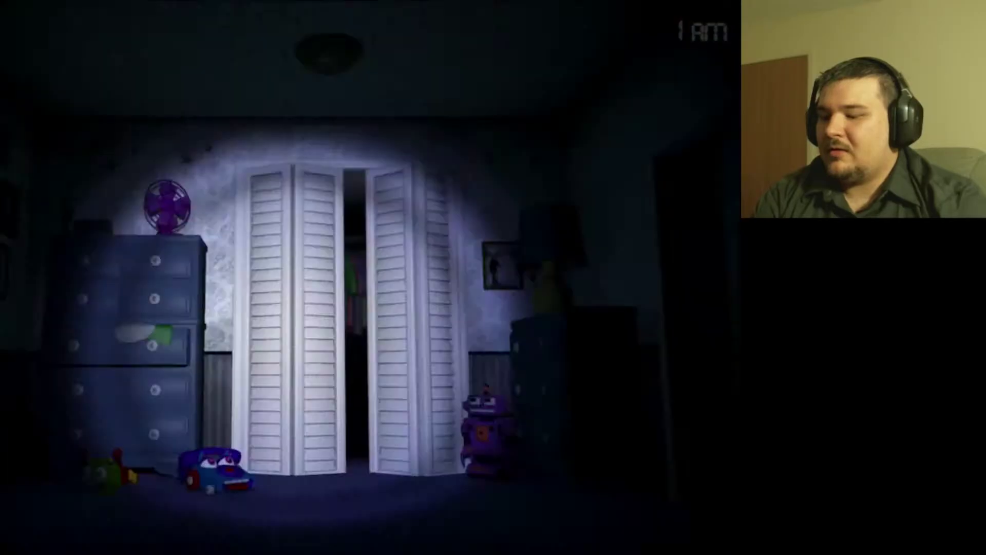
left_click(339, 309)
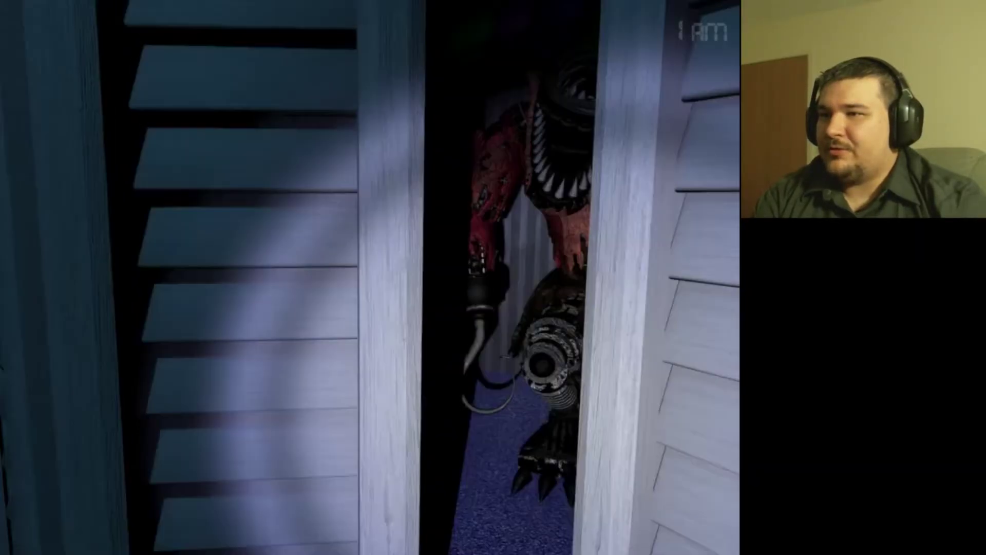
key("shift")
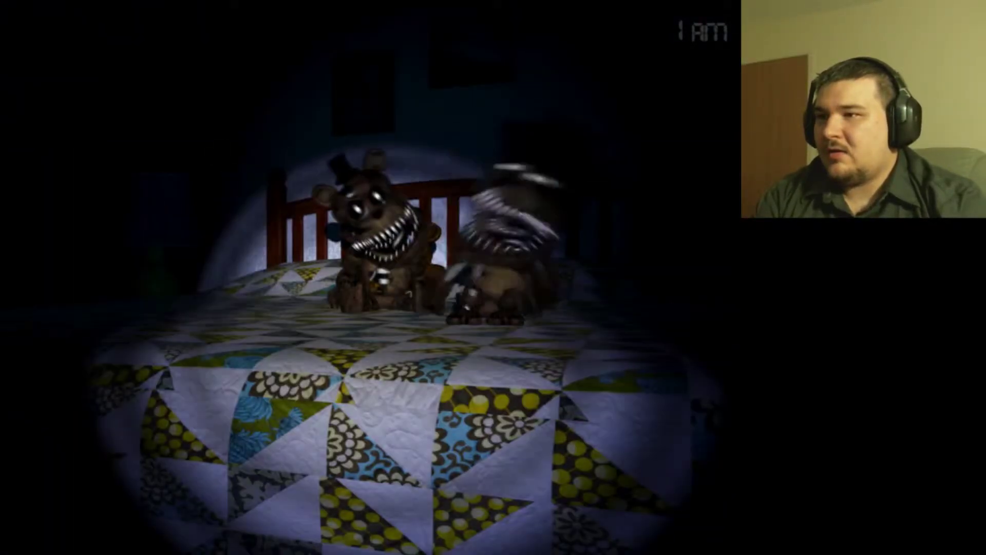
key("ctrl")
key("ctrl")
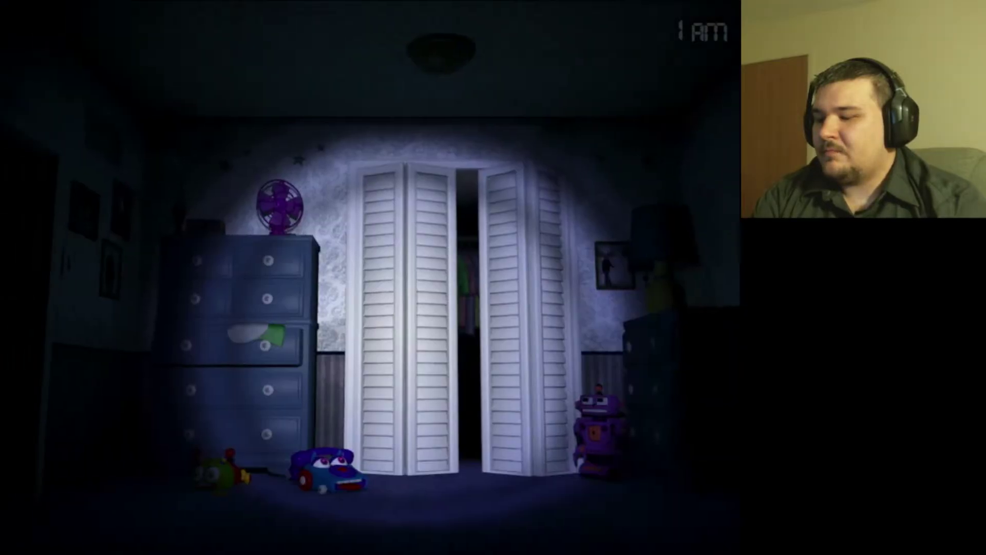
key("d")
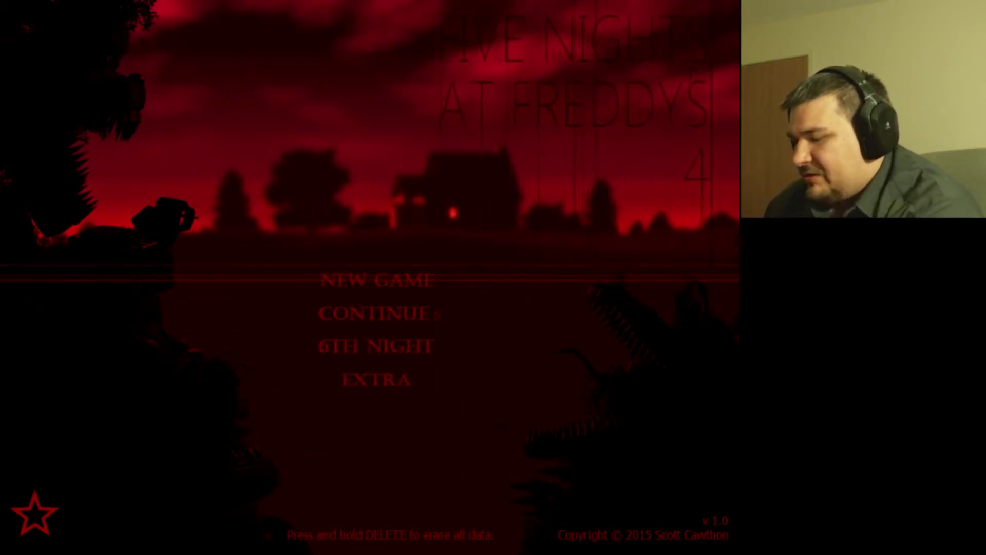
Choose 6th Night from the main menu and launch it.
key("Down")
key("Down")
key("Return")
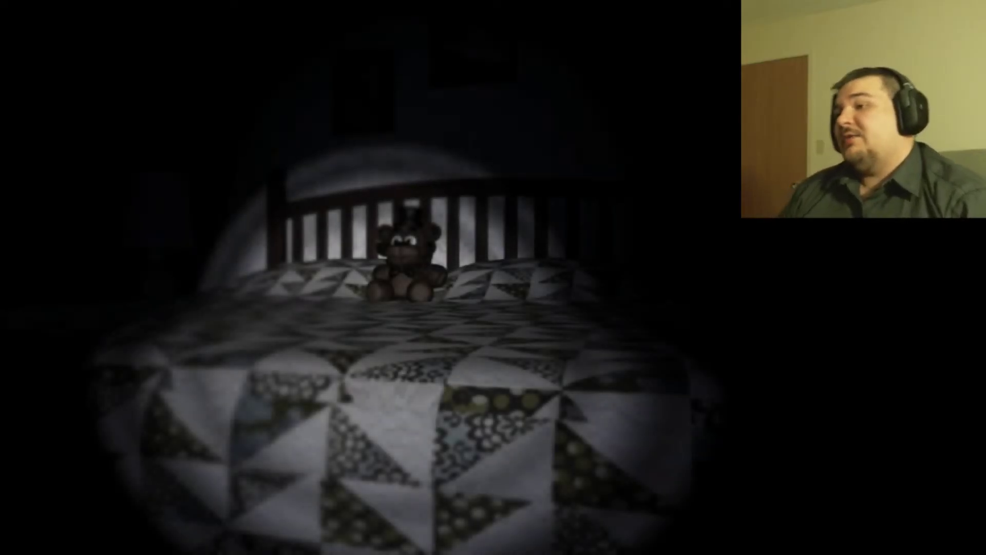